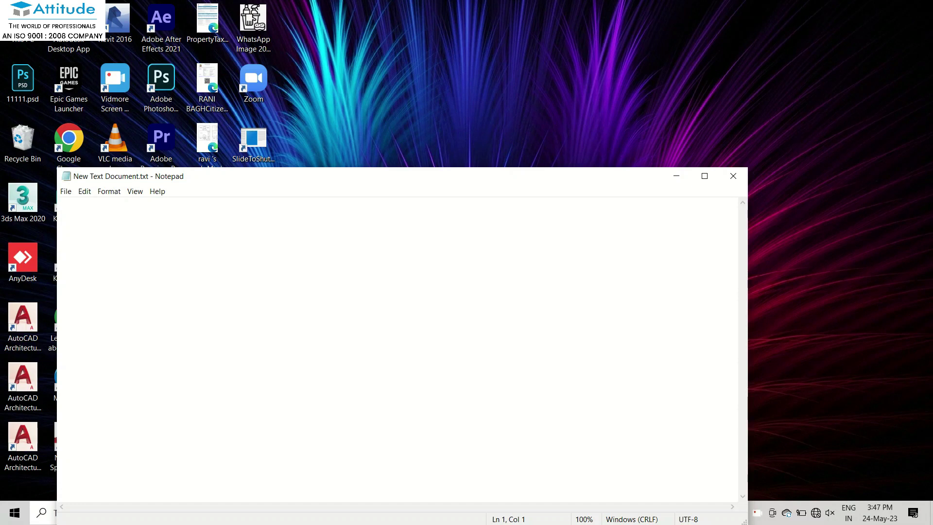
Type an intro note with the presenter's name: today's lesson shows text reveal motion in Premiere Pro
text(lo students my name is mandeep singh. )
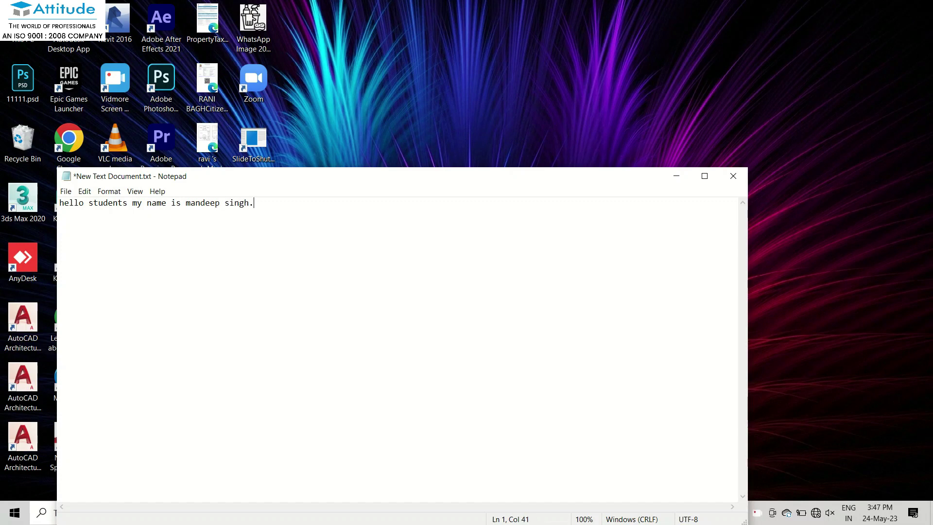
text(today i am showing how t)
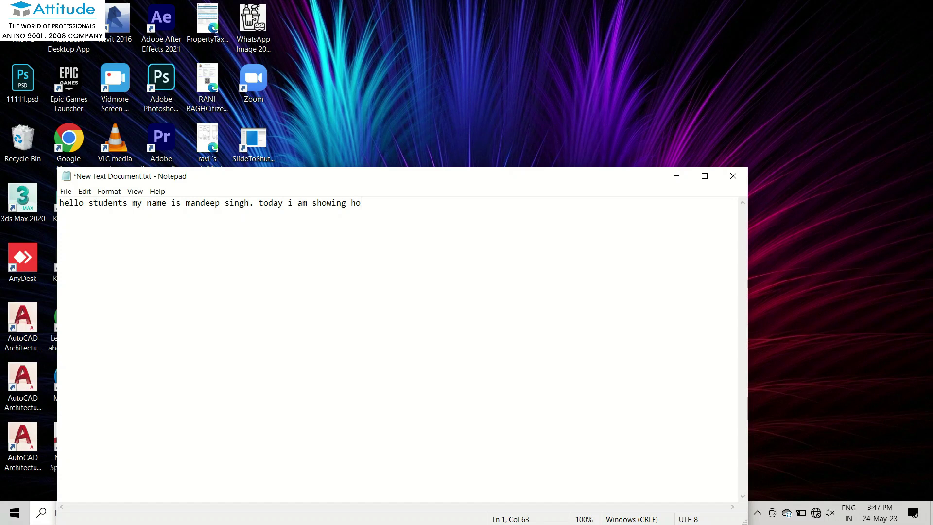
text(o use text reveal motion in prem)
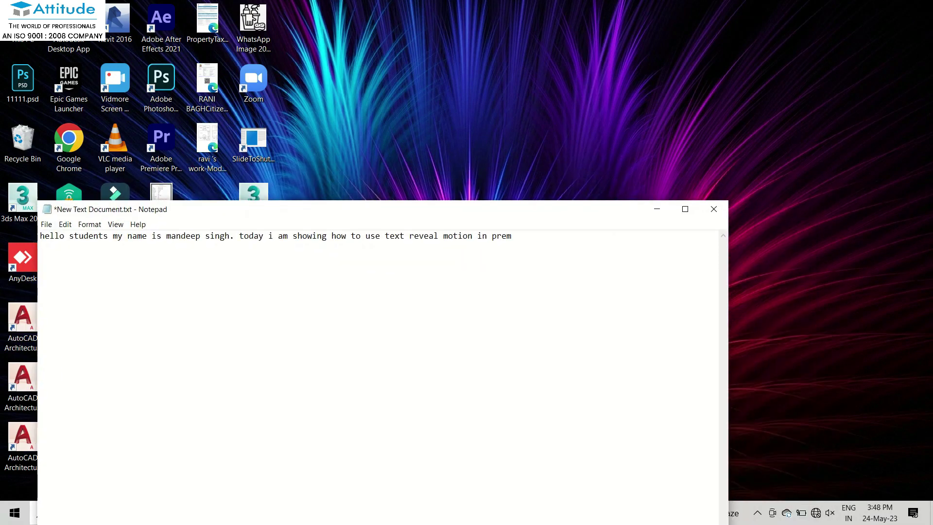
text(iere pro. first open pr. )
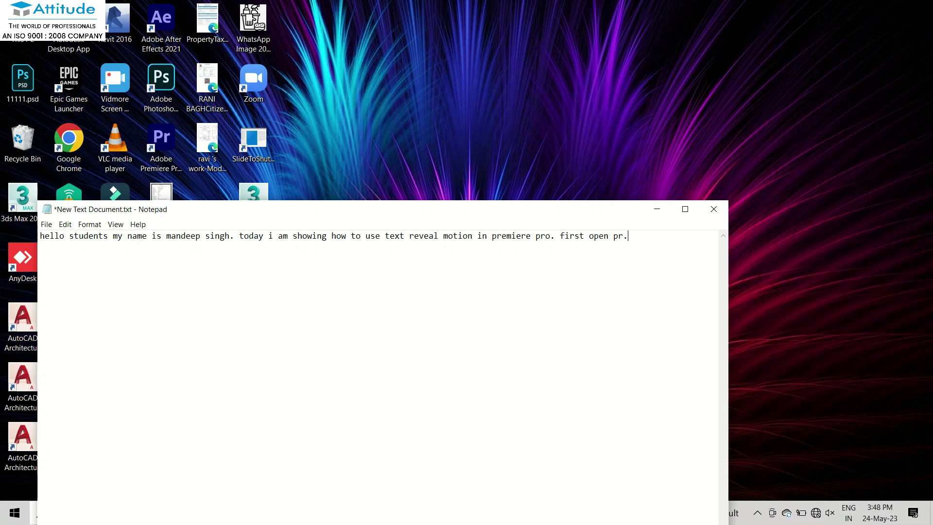
text(pro)
key(Return)
Minimize Notepad and restore the Premiere Pro window showing the empty attitude project
click(656, 209)
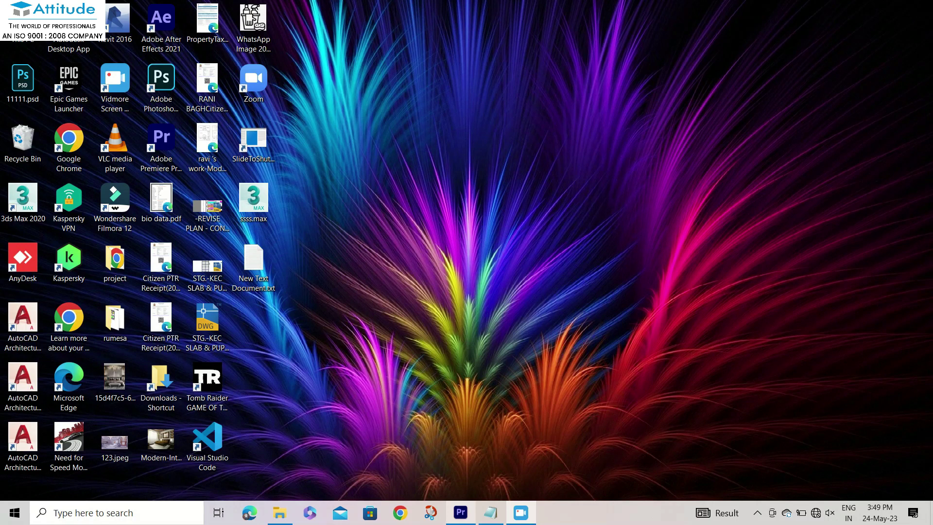
click(460, 513)
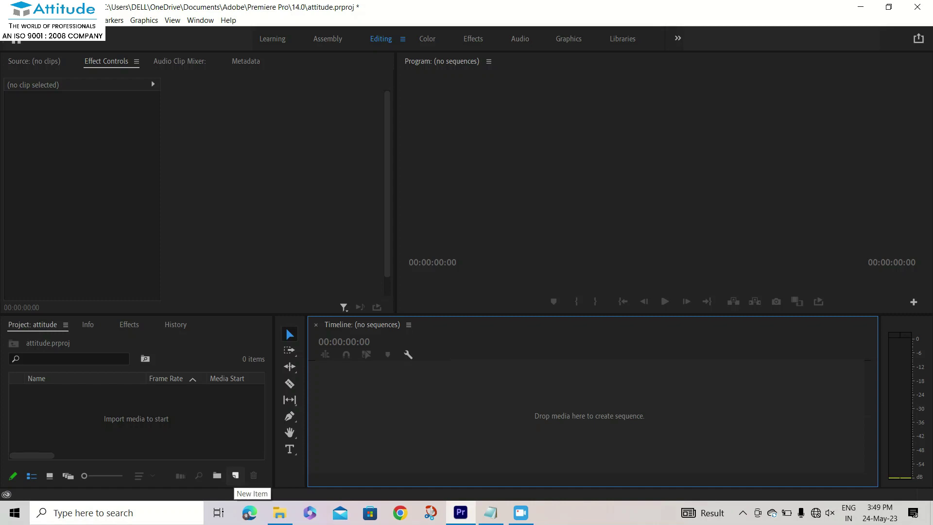
Create a new sequence, Sequence 01, from the HDV 1080p30 preset
click(235, 475)
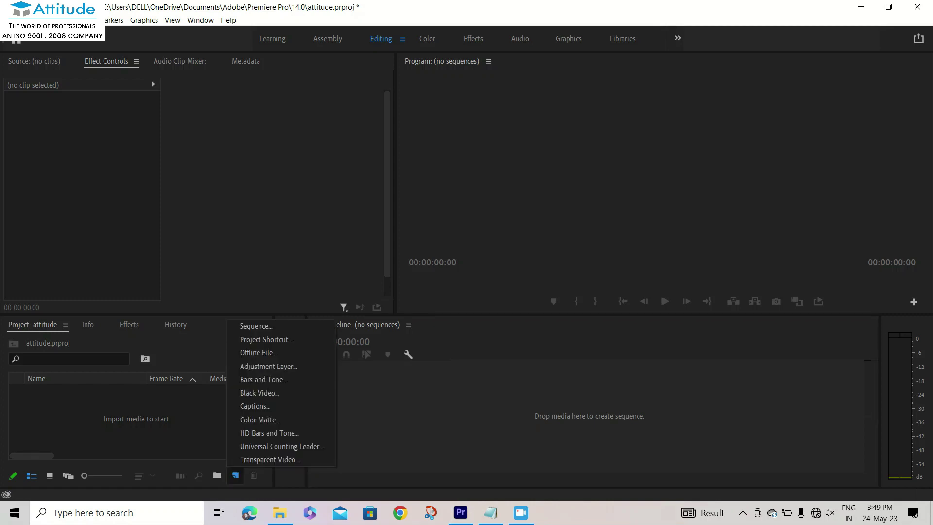
click(302, 329)
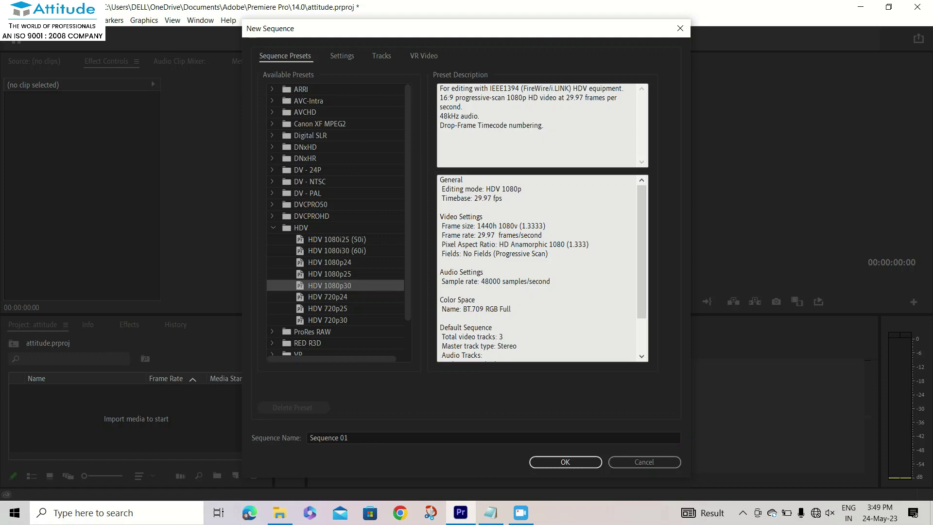
click(564, 464)
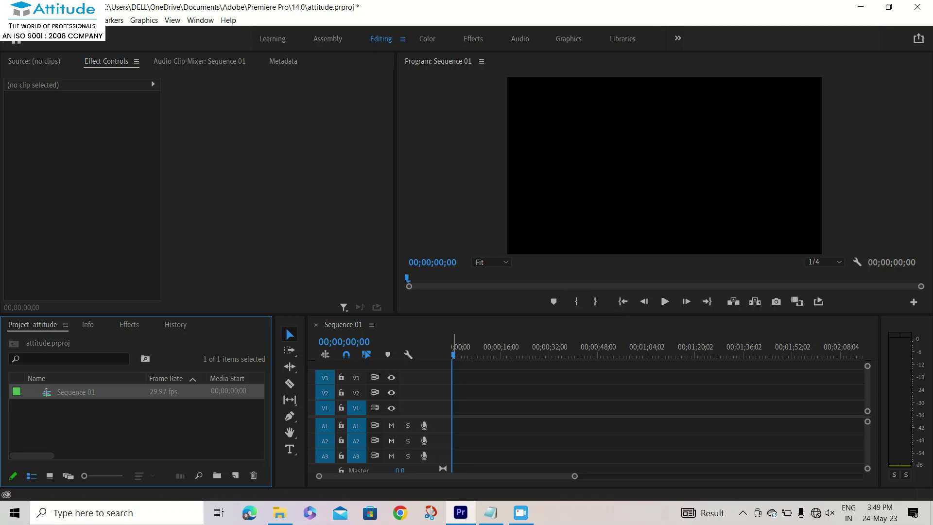
Add a 'TEXT' title in the Program monitor on track V1 and select its Opacity effect
click(290, 448)
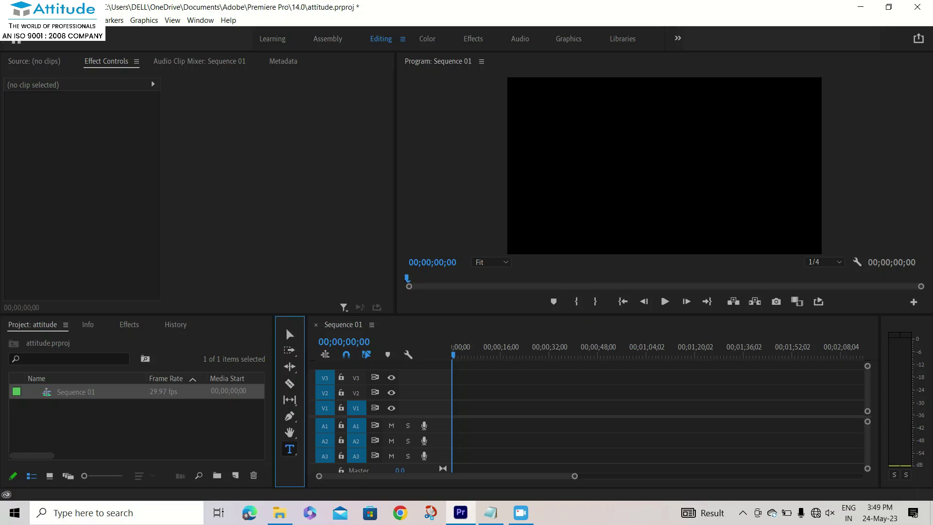
click(555, 151)
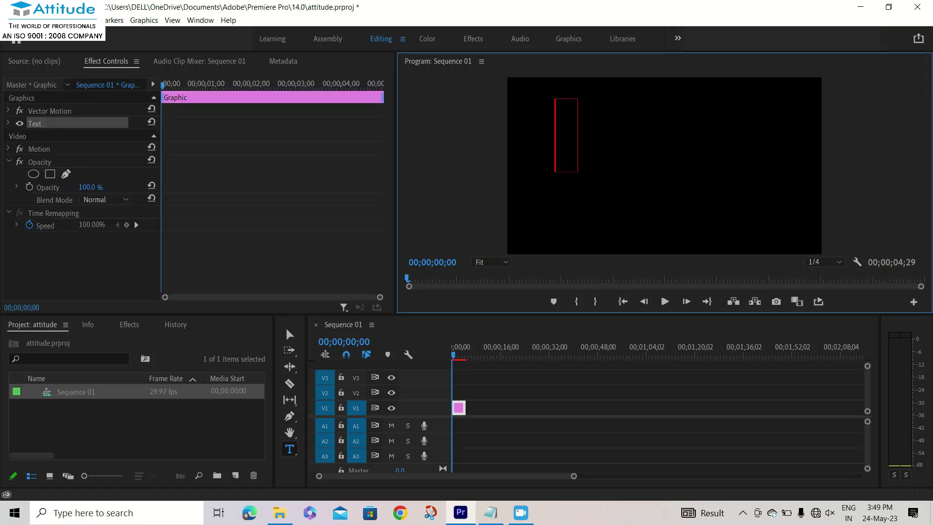
text(TEXT)
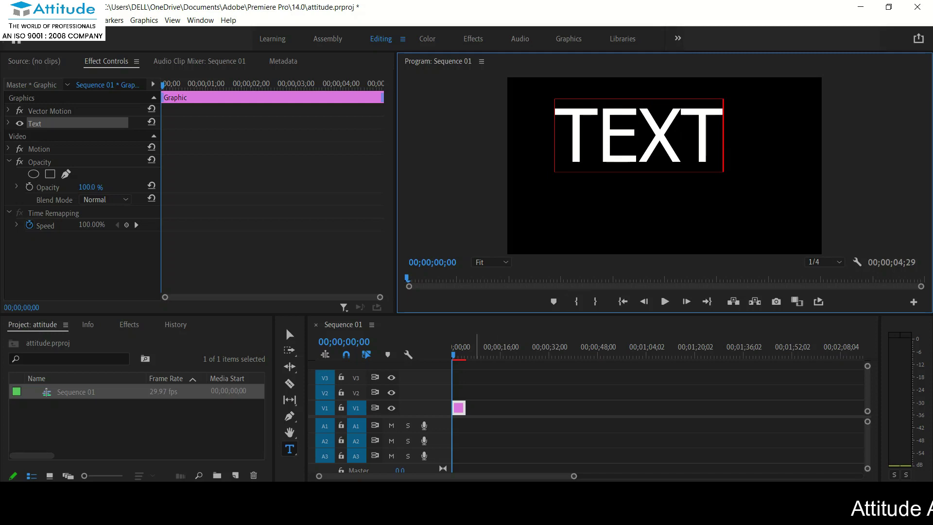
key(Escape)
key(equal)
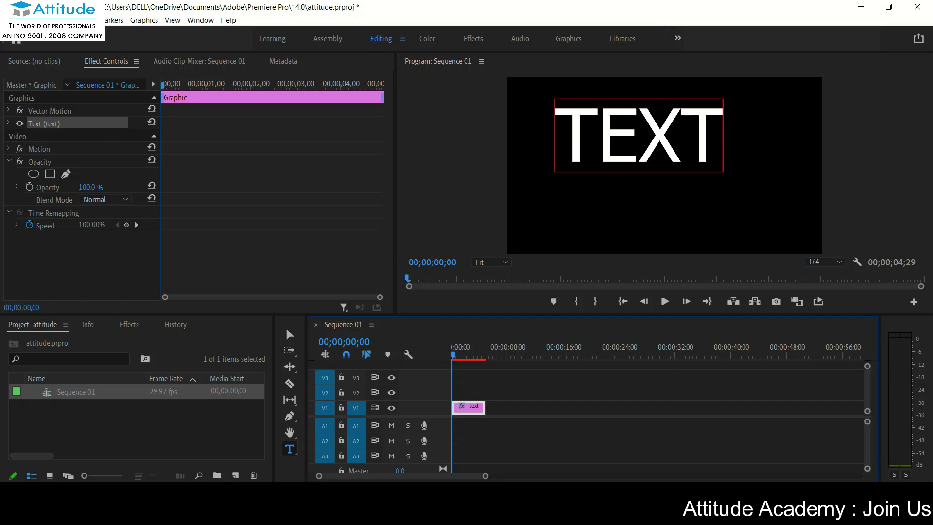
click(39, 162)
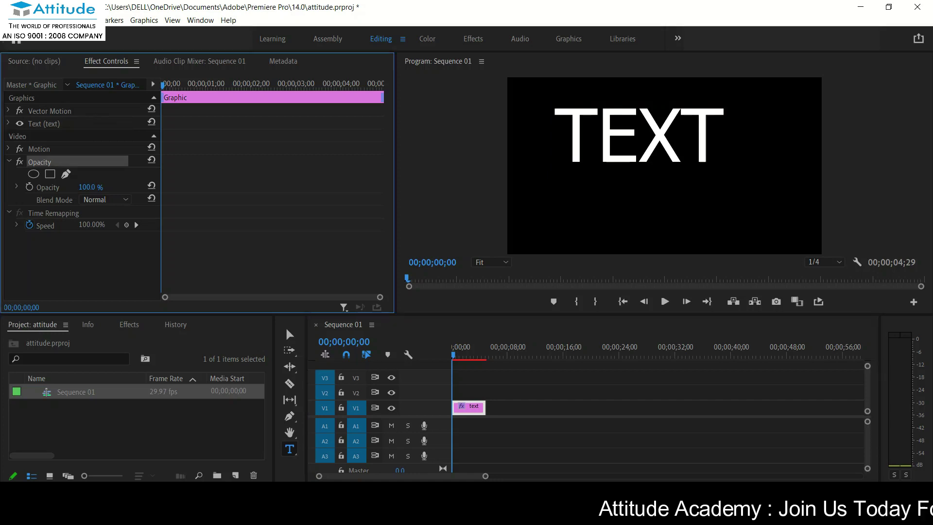
Add rectangular Mask (1) to the title's Opacity, shift it off the text, and preview
click(50, 174)
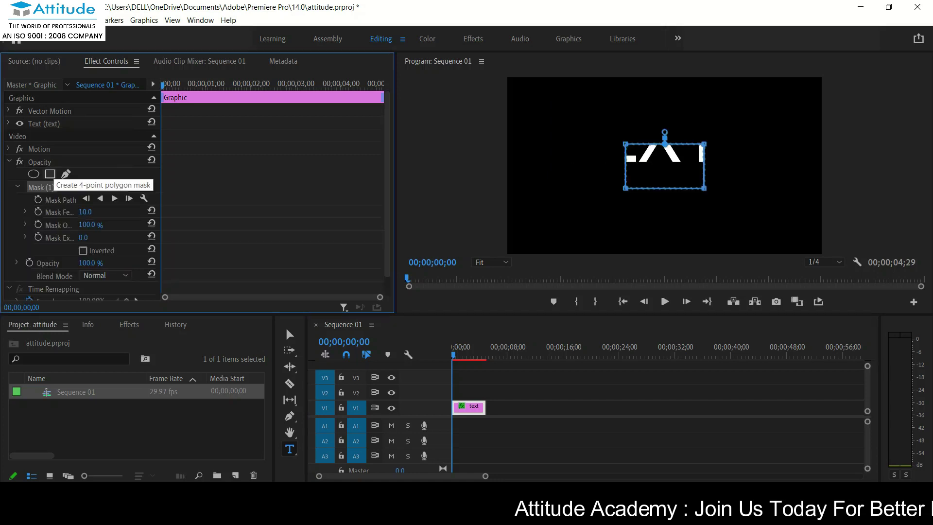
drag(665, 166, 619, 207)
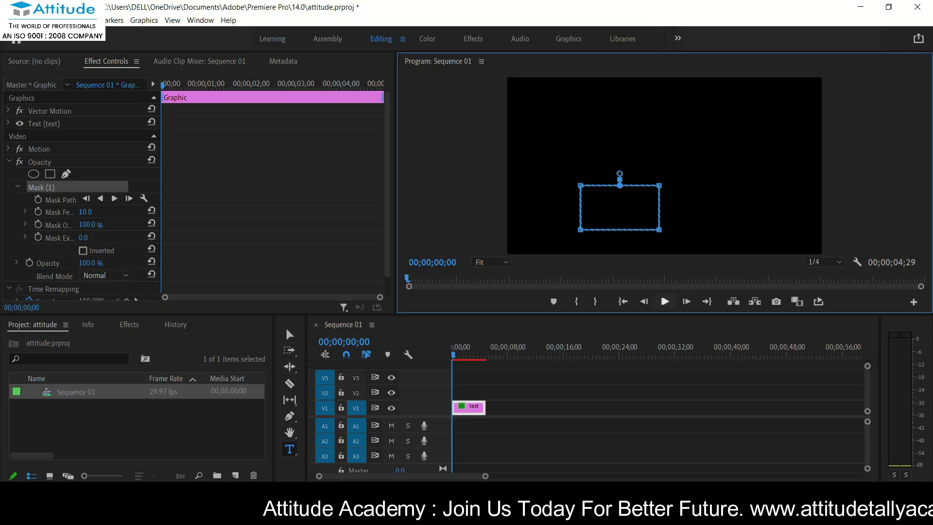
click(664, 302)
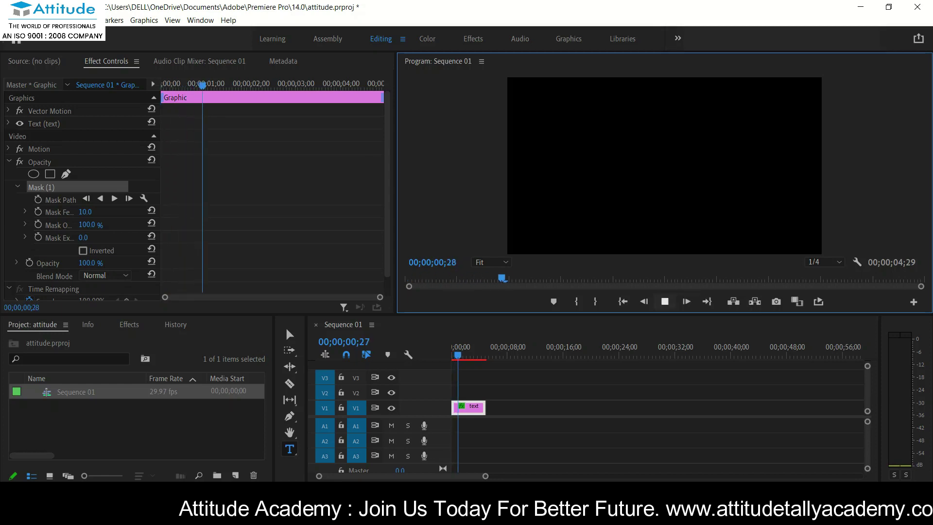
key(space)
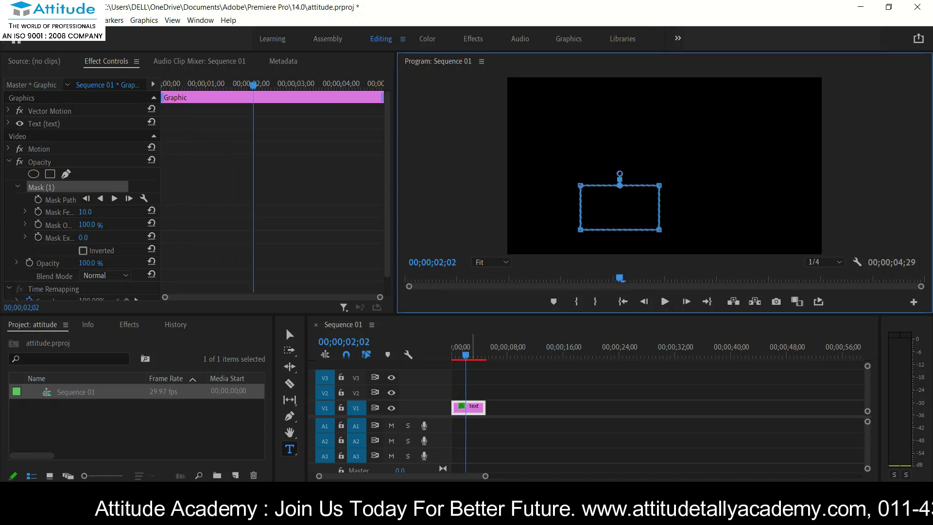
drag(466, 352, 453, 355)
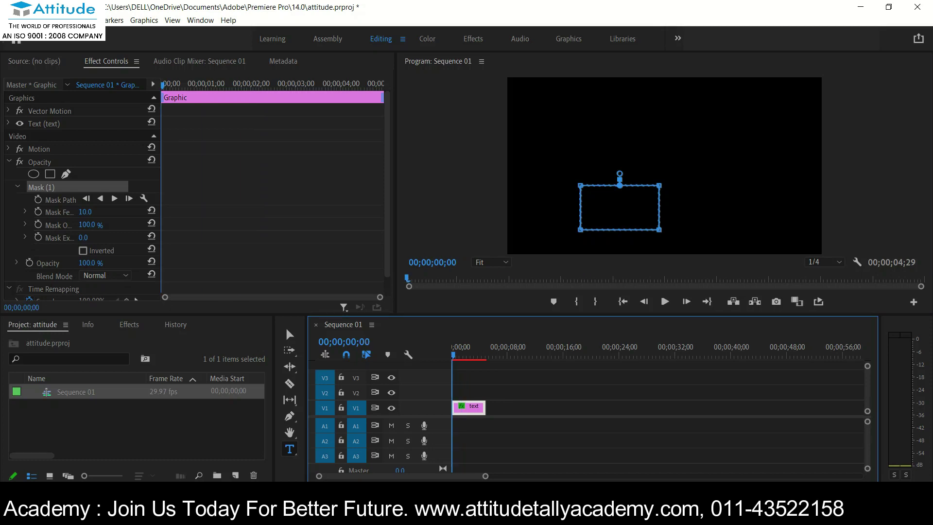
click(60, 200)
click(41, 187)
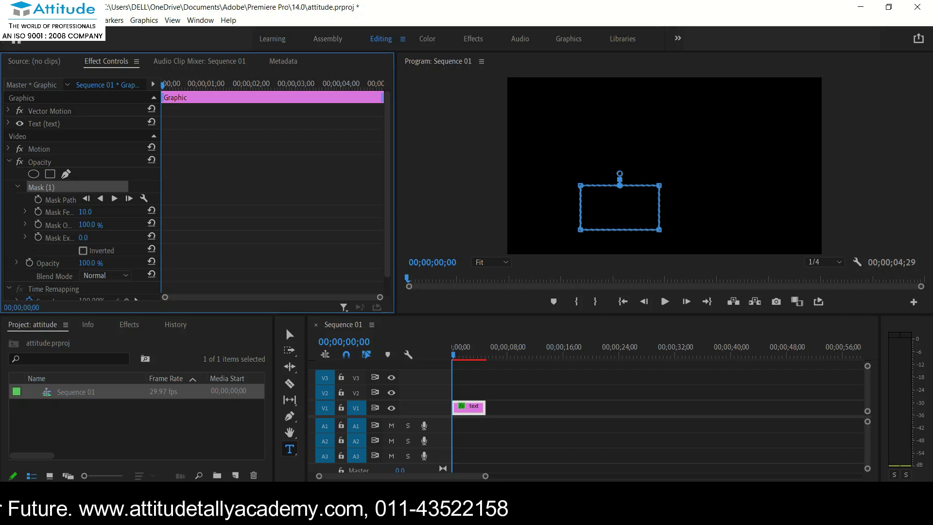
Drag the four mask corners outward into a wide, slanted trapezoid across the lower frame
drag(580, 186, 583, 188)
click(286, 328)
drag(583, 187, 558, 190)
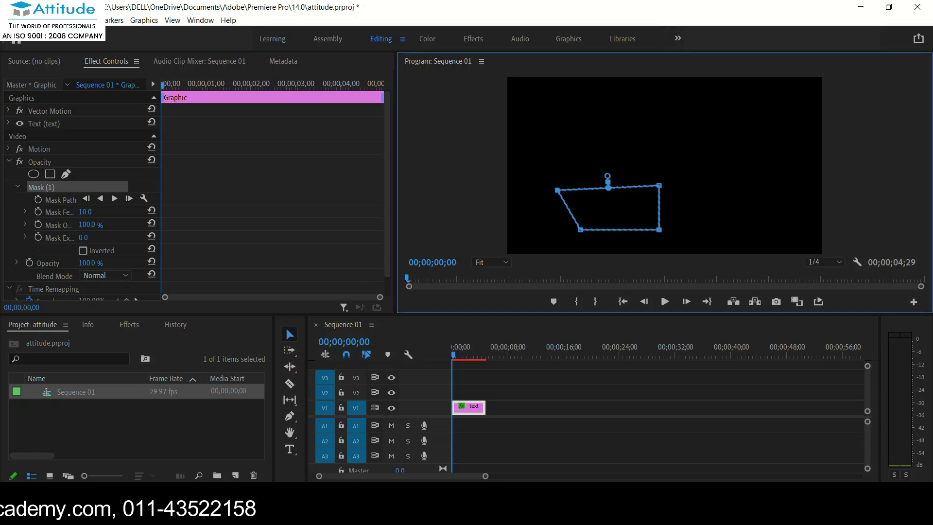
drag(580, 229, 546, 241)
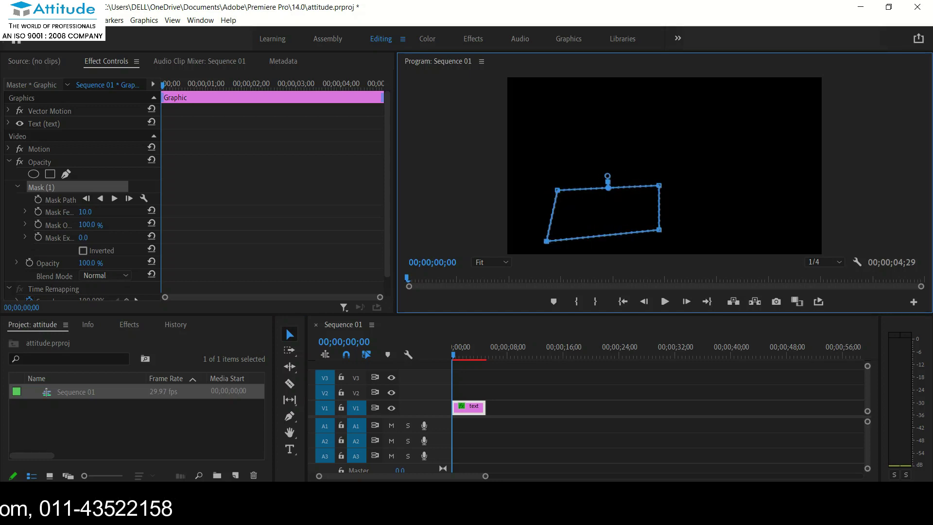
drag(659, 185, 773, 192)
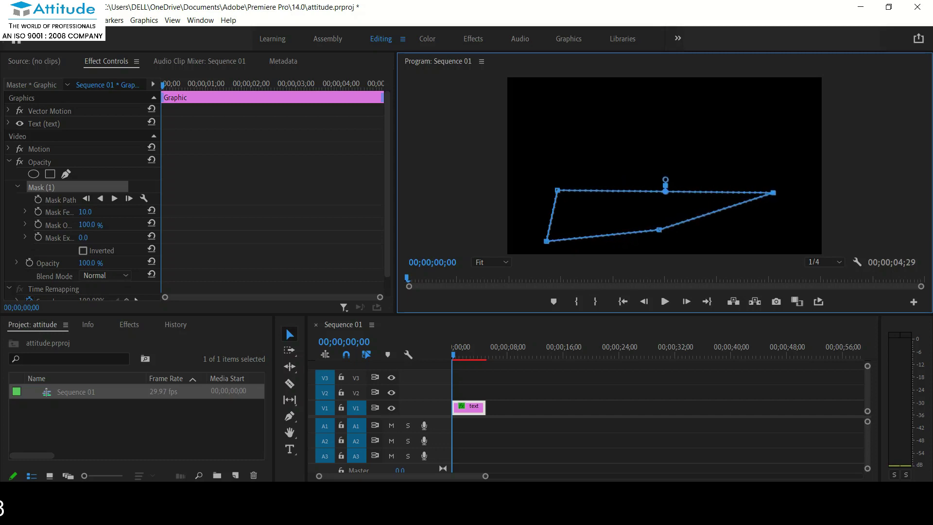
drag(659, 229, 776, 240)
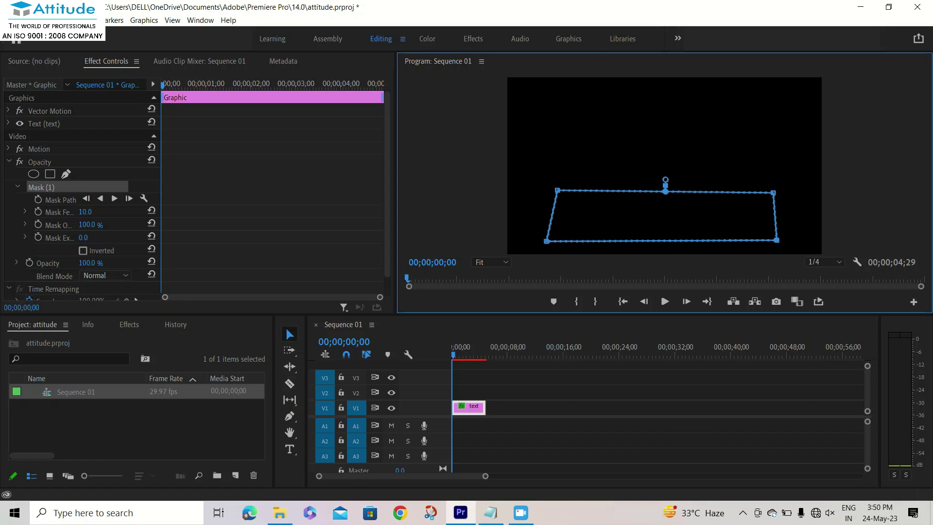
Keyframe Mask Path, raise the mask over TEXT at 00;00;02;18, and set Mask Expansion to 99
click(127, 199)
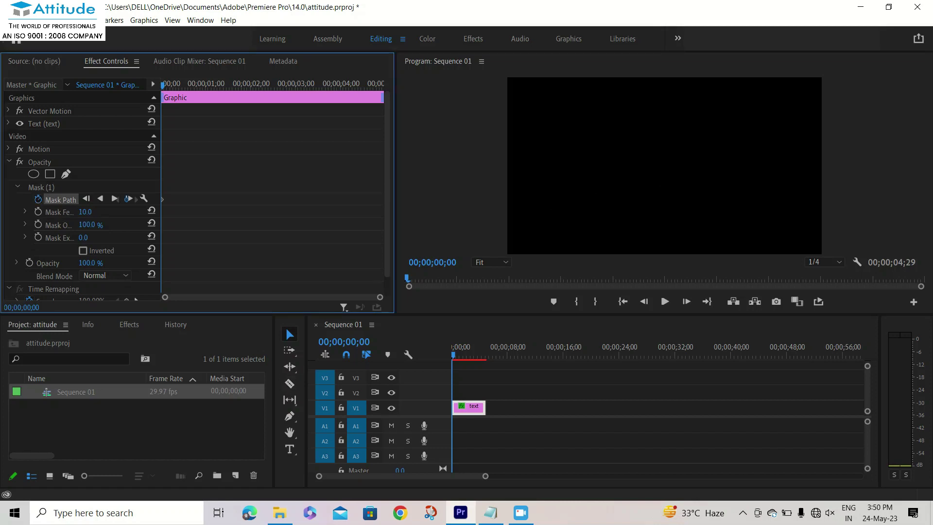
click(41, 187)
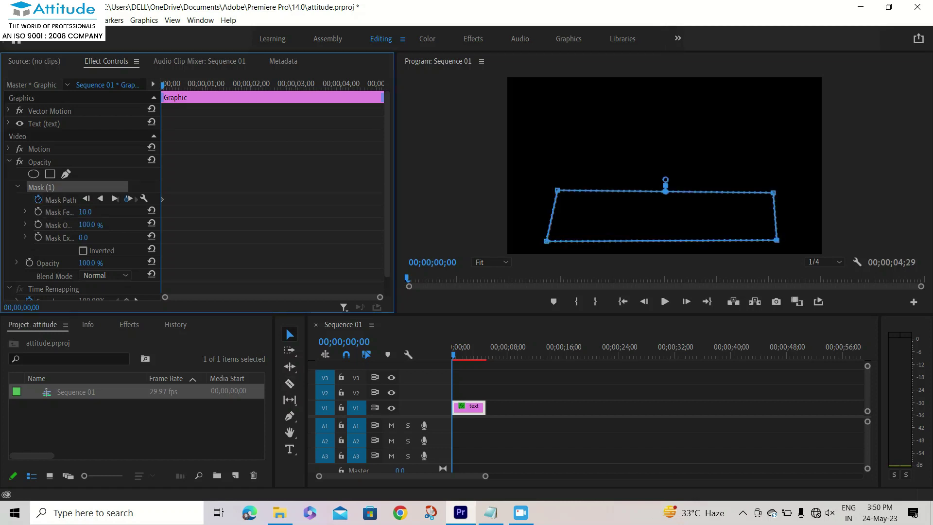
key(space)
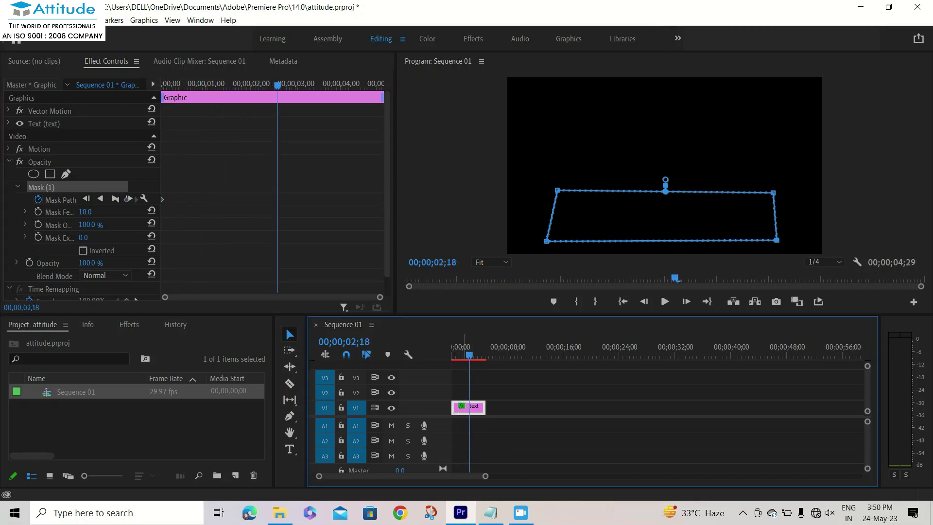
drag(661, 216, 660, 182)
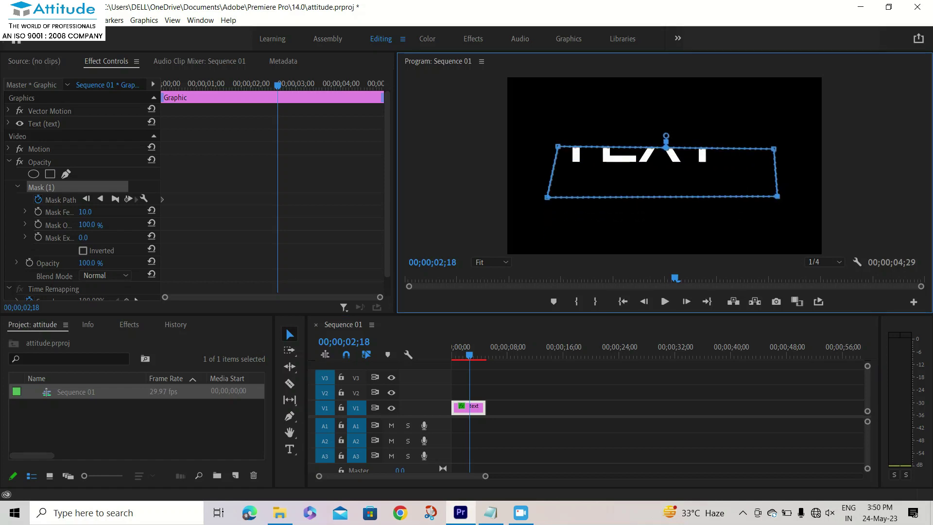
drag(661, 182, 654, 136)
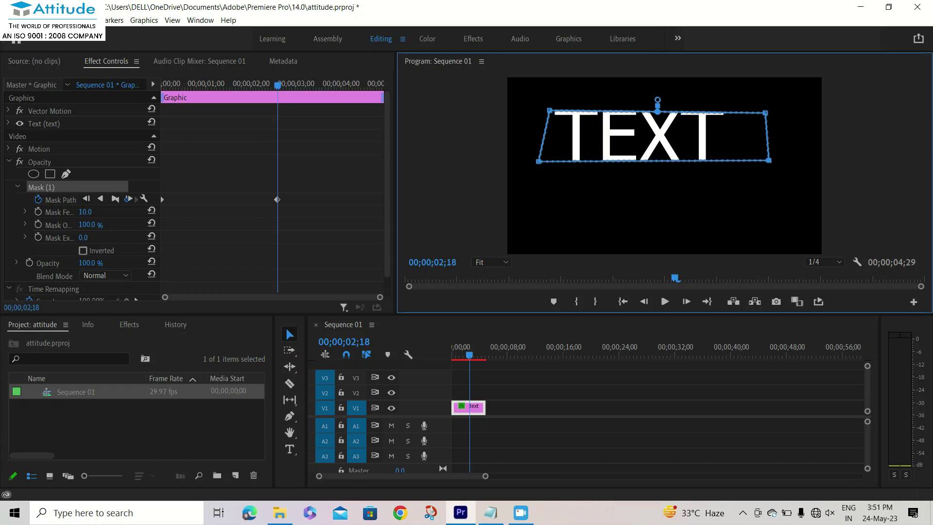
drag(83, 237, 127, 237)
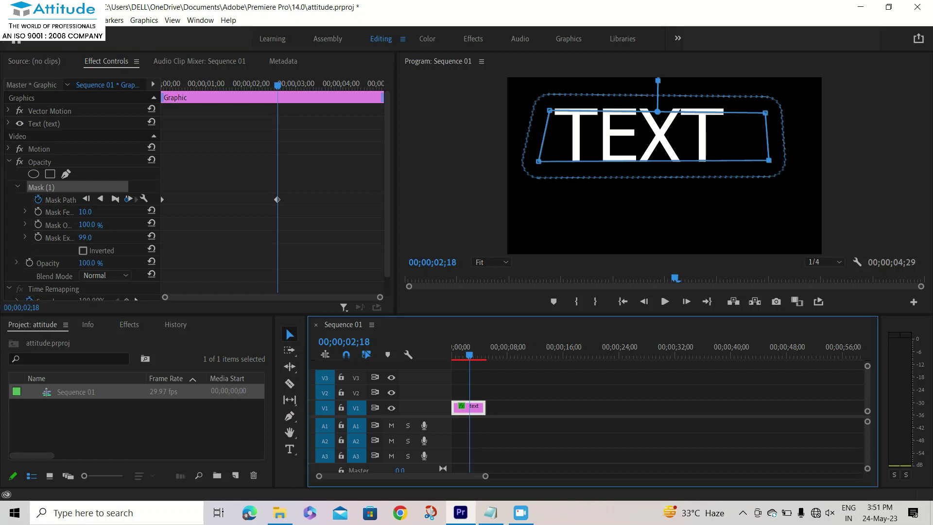
key(Home)
key(space)
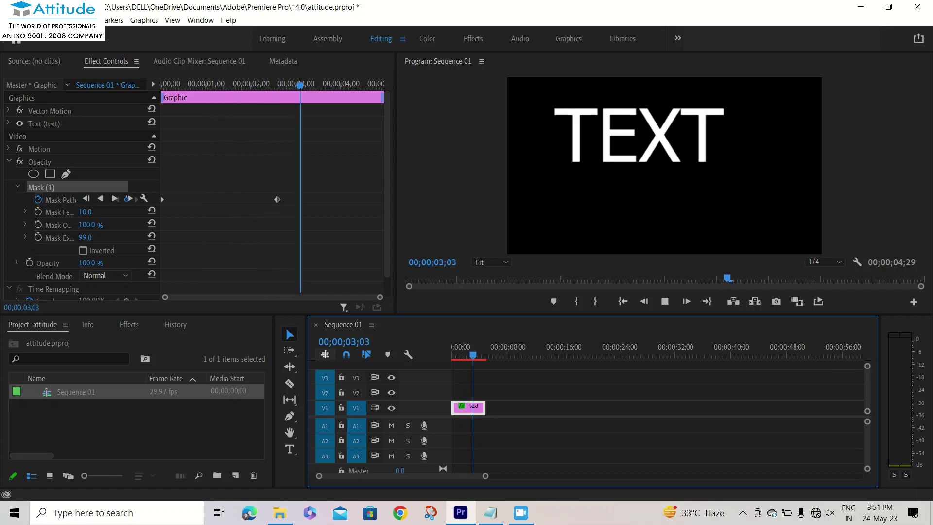
key(space)
key(space)
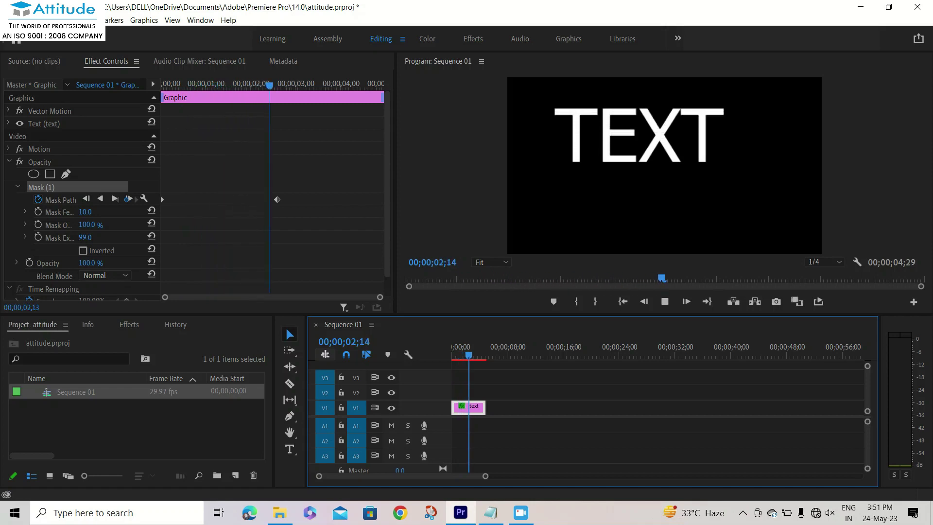
key(space)
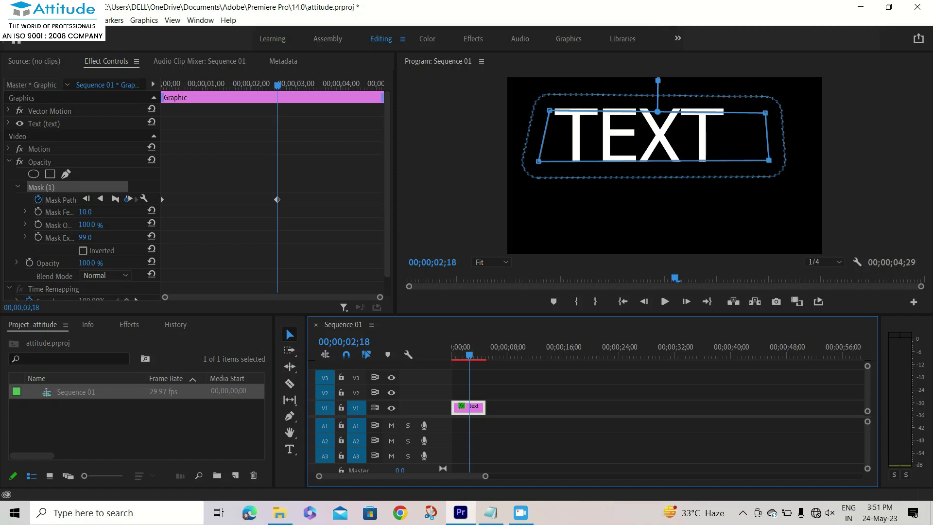
Set Mask Feather to 79.0, then play the reveal from the sequence start to check it
drag(85, 211, 119, 212)
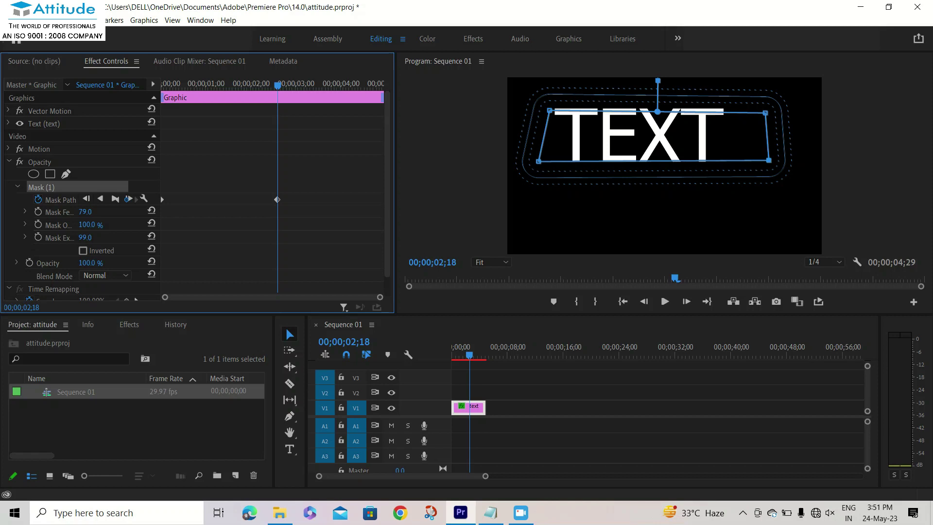
key(Home)
key(space)
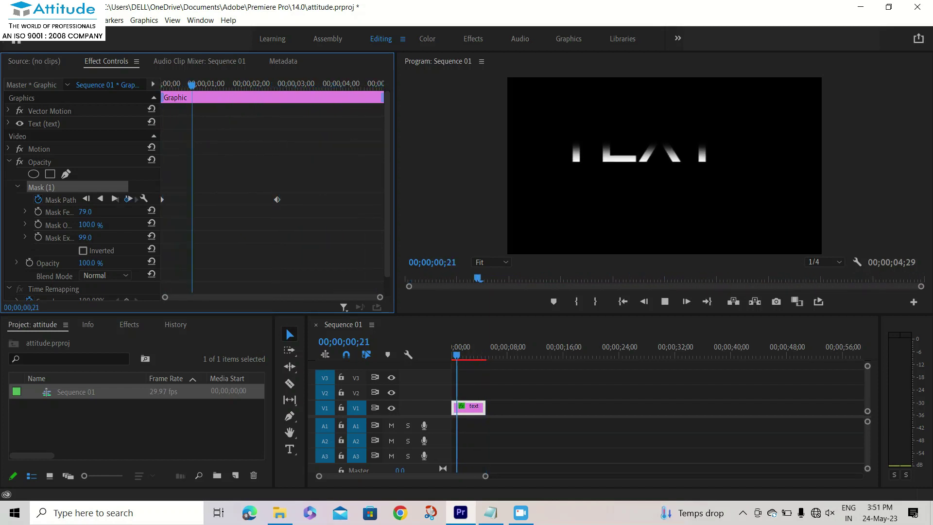
key(space)
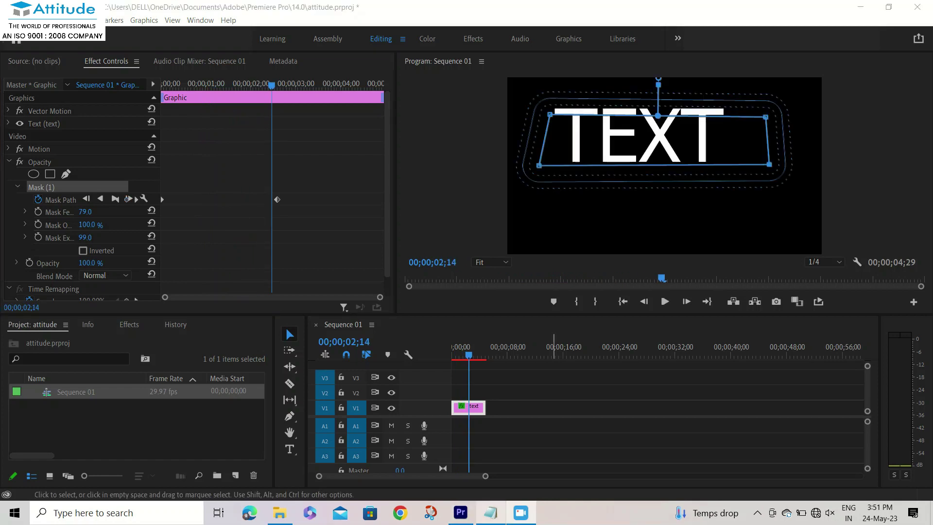
click(490, 513)
Append 'thanks for watching my videos.' as a new final line of the notes
key(Return)
text(thanks for watching my videos.)
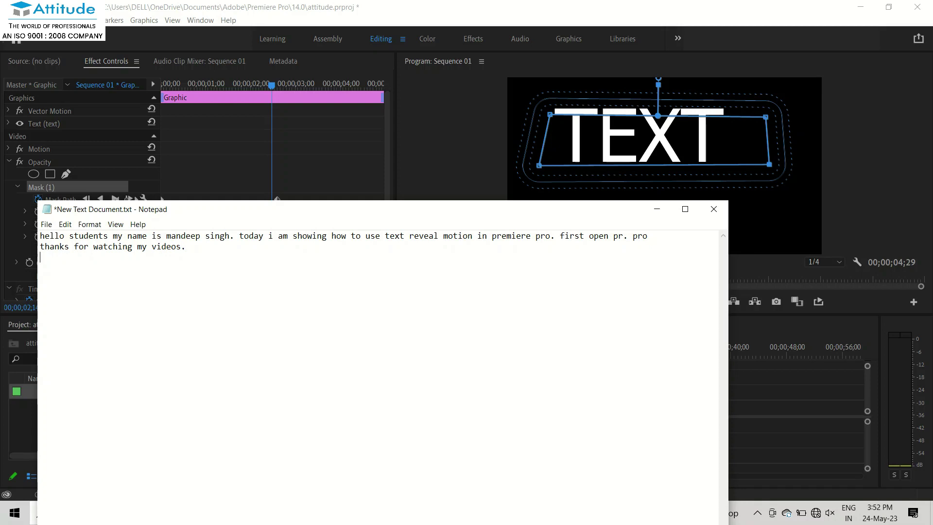